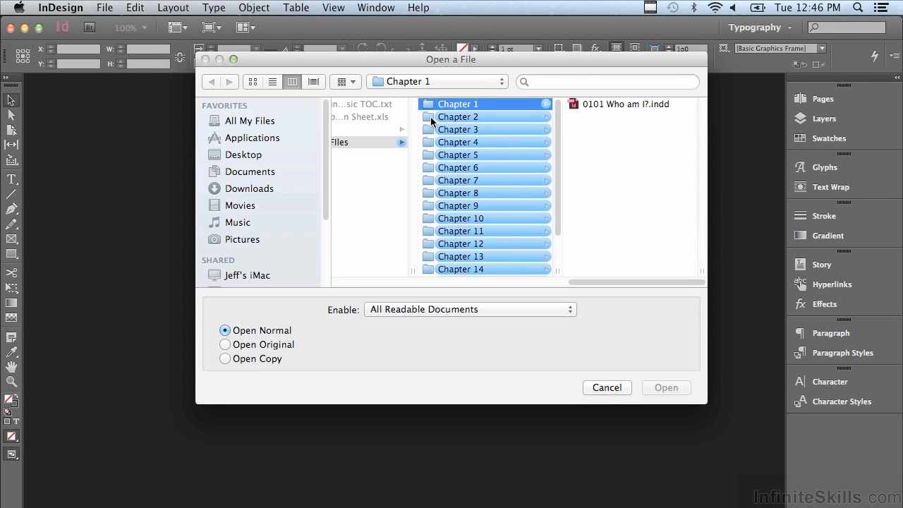
# Open the file "0203 Get control of the Control panel.indd" from the Chapter 2 folder.
pyautogui.click(431, 117)
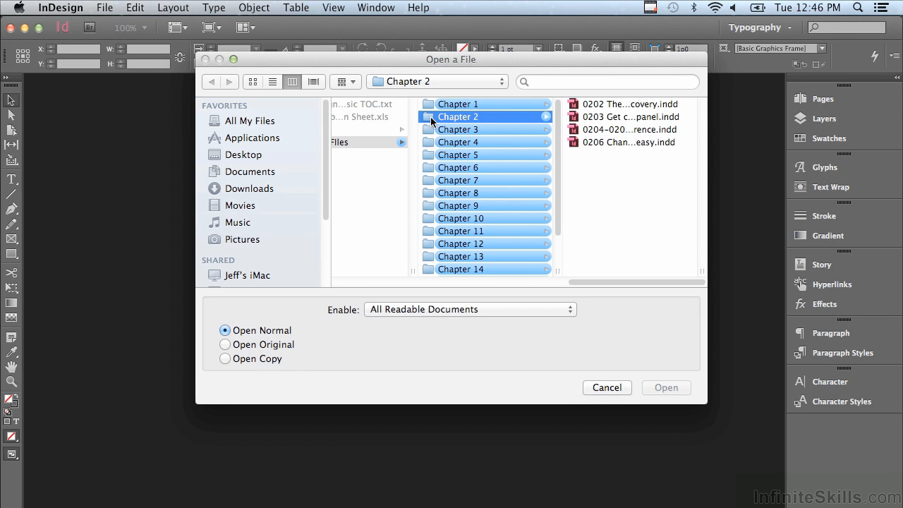
pyautogui.click(596, 120)
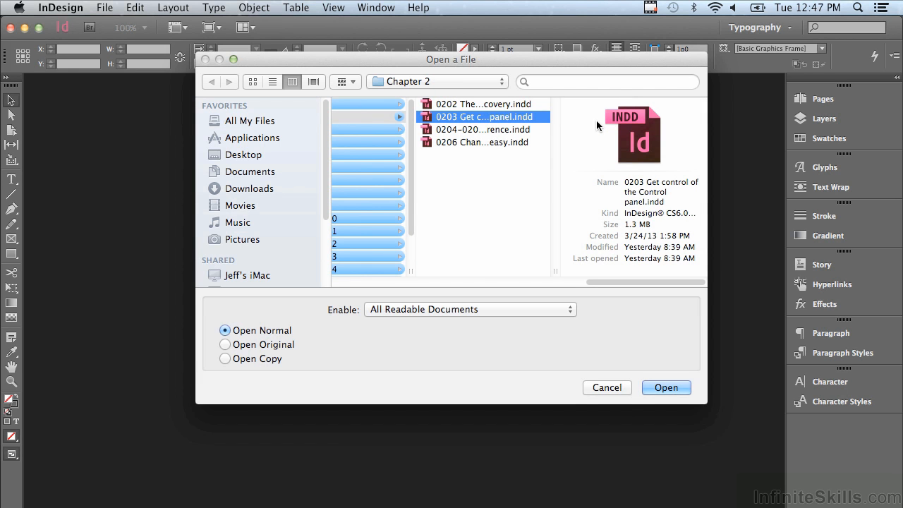
pyautogui.click(663, 388)
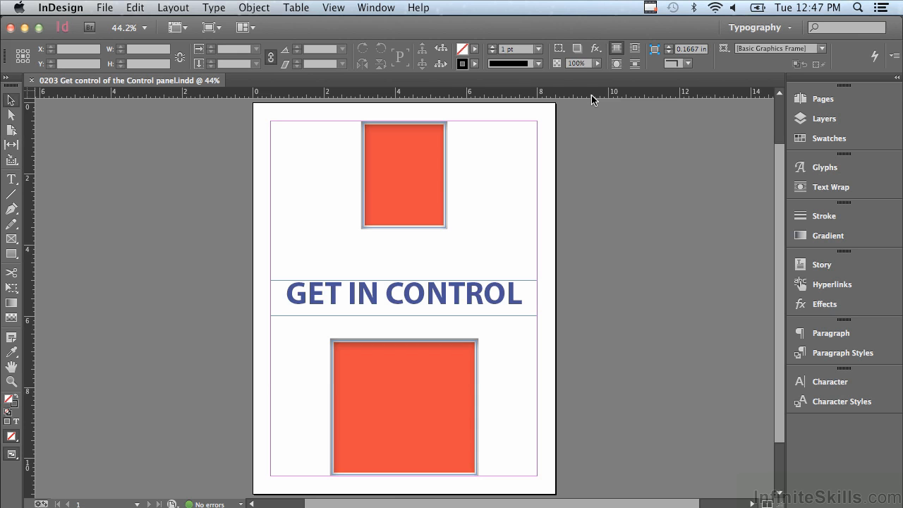
# Compare the options offered for the selected upper rectangle with those for the headline text, including its list of available fonts.
pyautogui.click(409, 137)
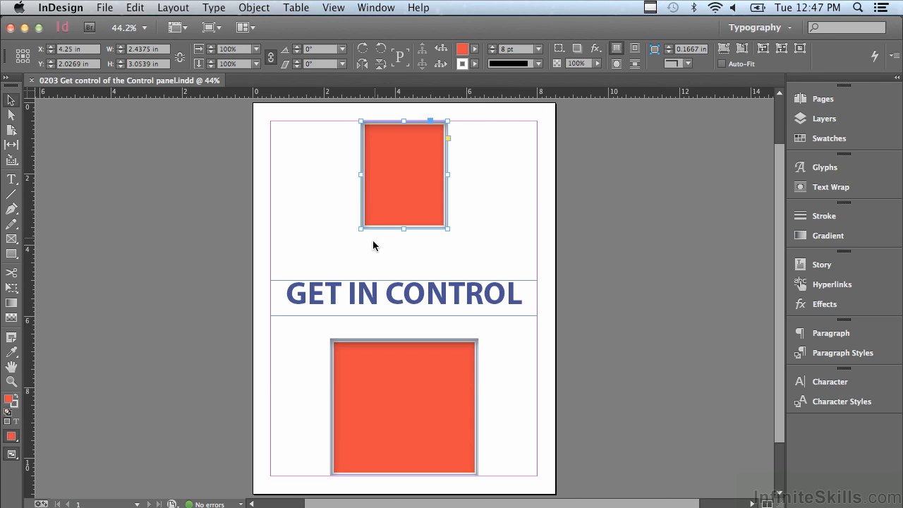
pyautogui.click(7, 180)
pyautogui.click(11, 182)
pyautogui.click(39, 182)
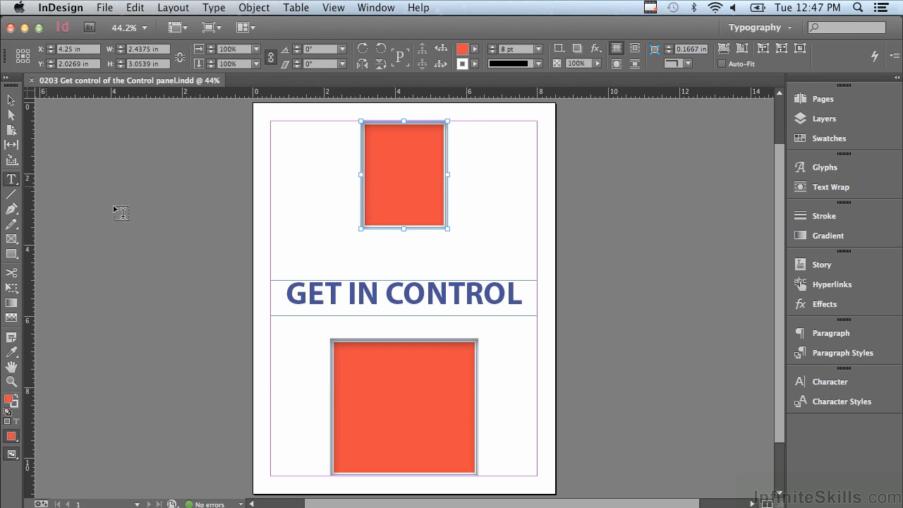
pyautogui.click(287, 292)
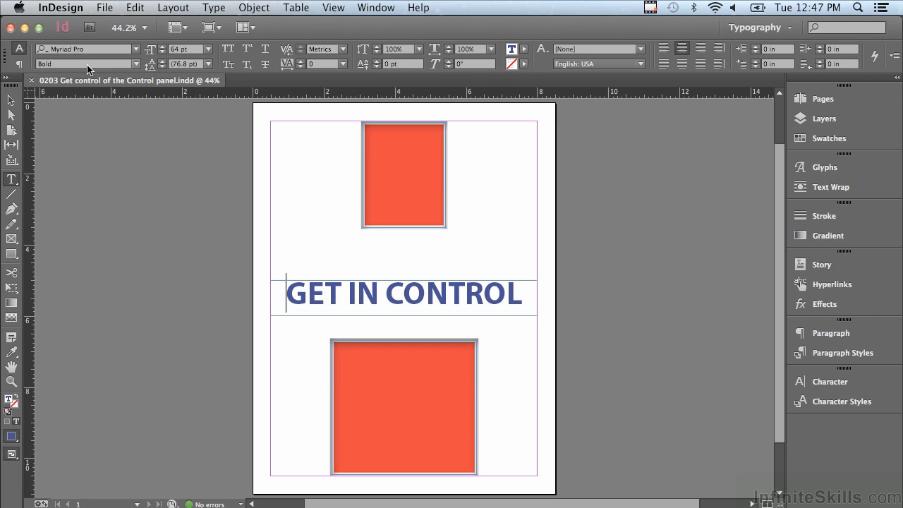
pyautogui.click(137, 49)
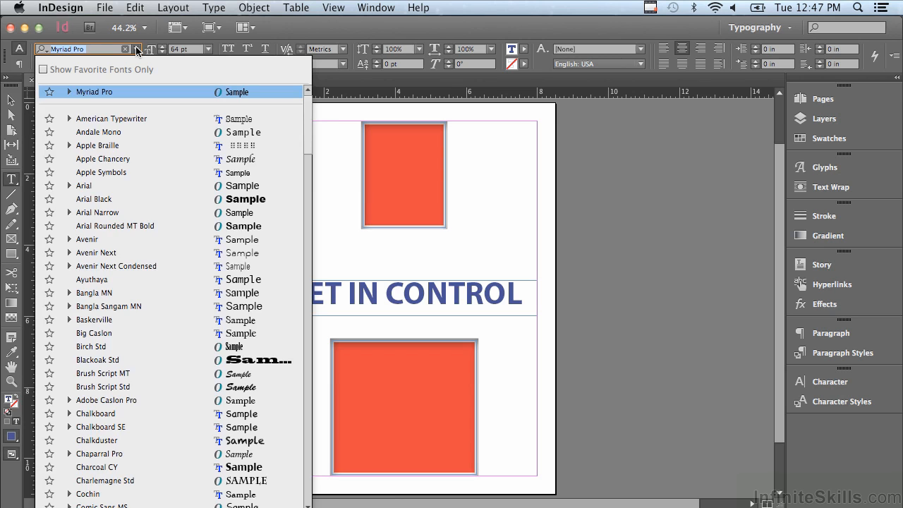
pyautogui.click(137, 49)
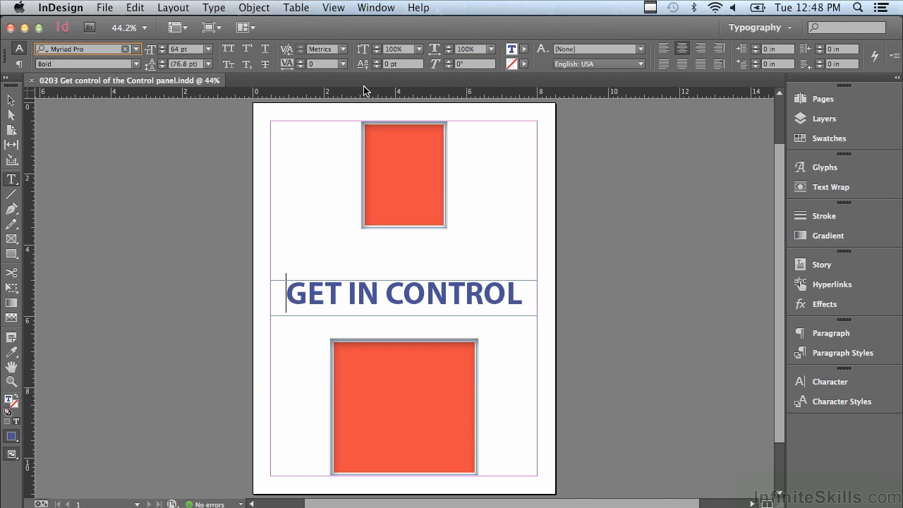
# Select the upper red rectangle and step through its position, size and scale values to reach its width for editing.
pyautogui.click(9, 100)
pyautogui.click(390, 159)
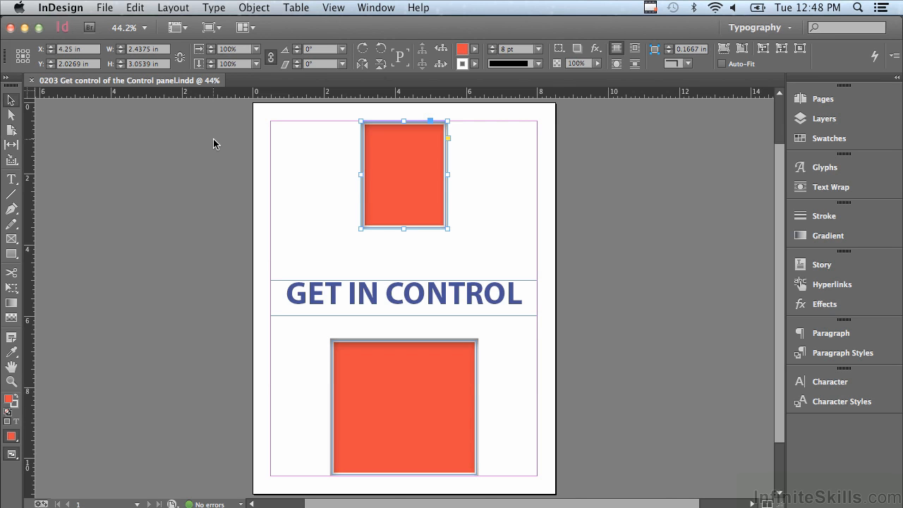
pyautogui.press('super+6')
pyautogui.click(92, 64)
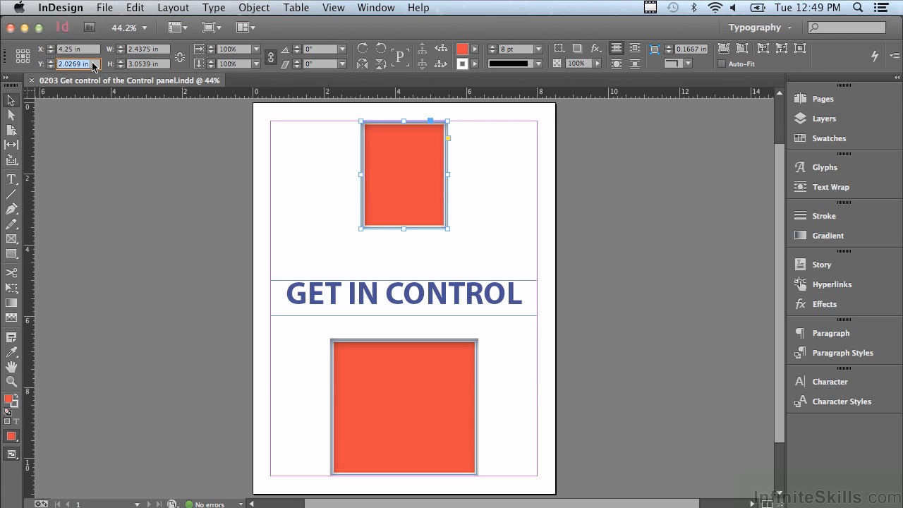
pyautogui.press('Tab')
pyautogui.press('Tab')
pyautogui.press('Tab')
pyautogui.press('Tab')
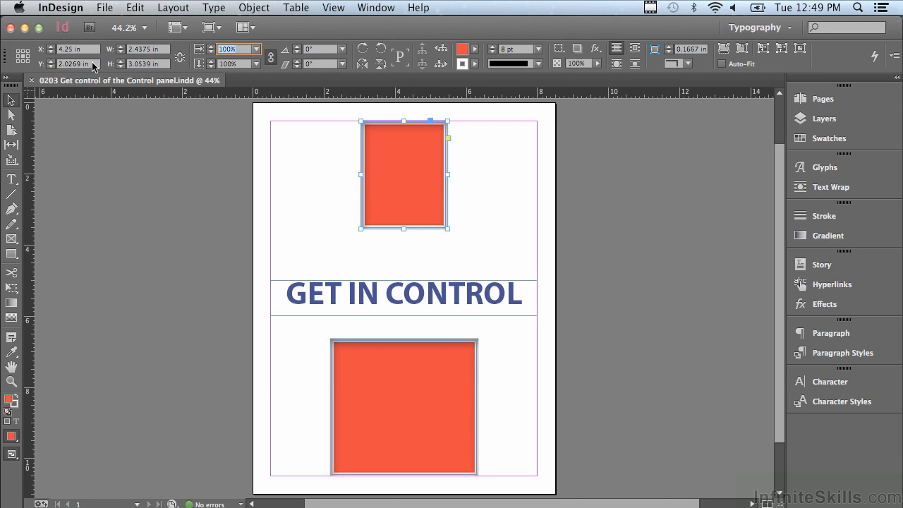
pyautogui.press('Tab')
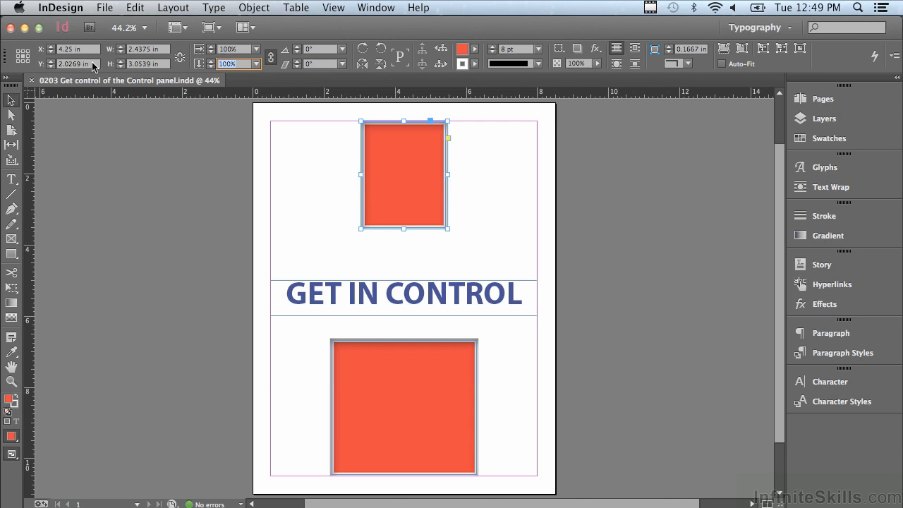
pyautogui.hotkey('shift', 'Tab')
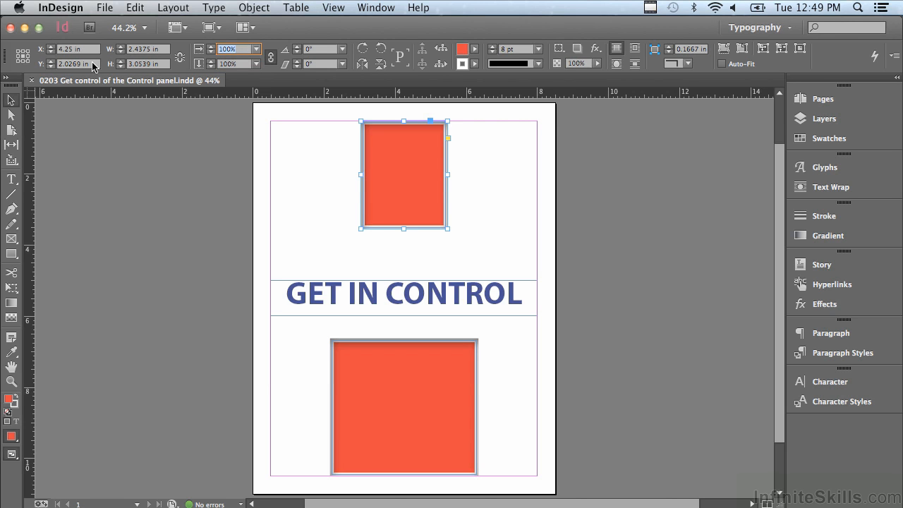
pyautogui.hotkey('shift', 'Tab')
pyautogui.hotkey('shift', 'Tab')
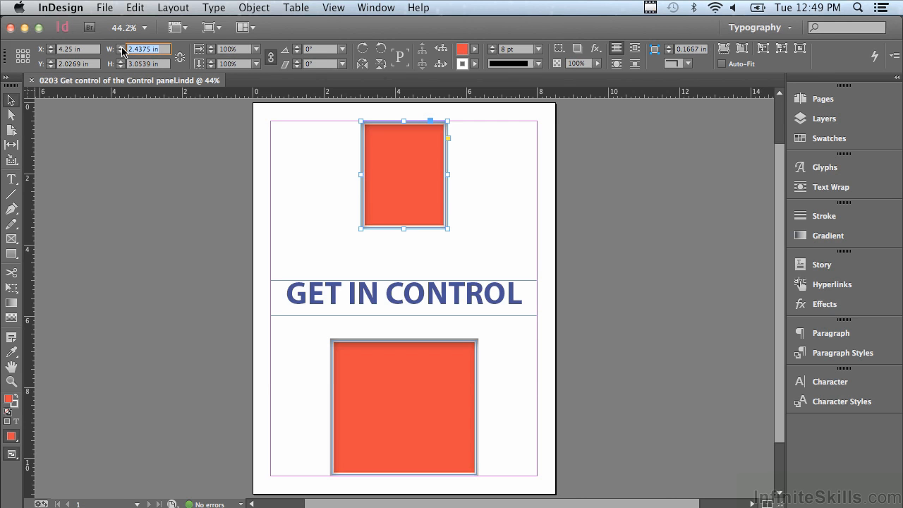
# Set the upper rectangle's width to 2.5 in, and reduce it by one increment to 2.4375 in.
pyautogui.write('2.5')
pyautogui.press('Return')
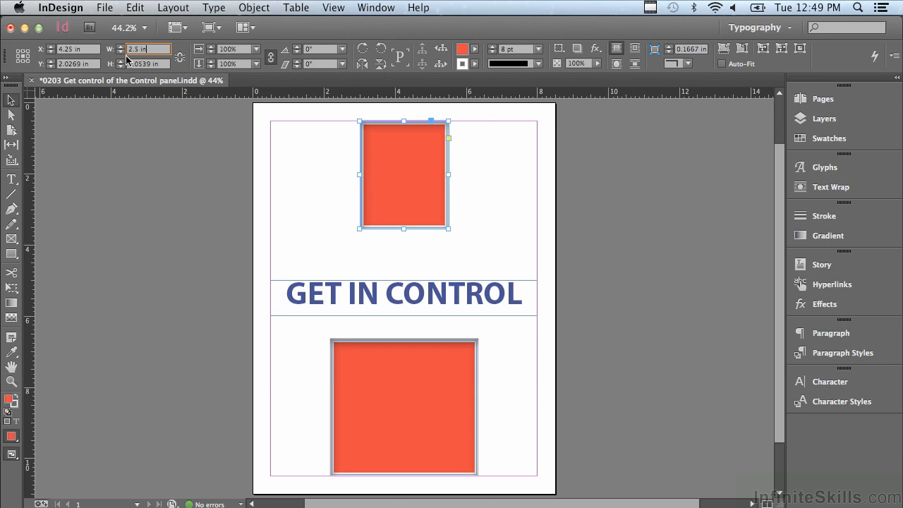
pyautogui.click(120, 53)
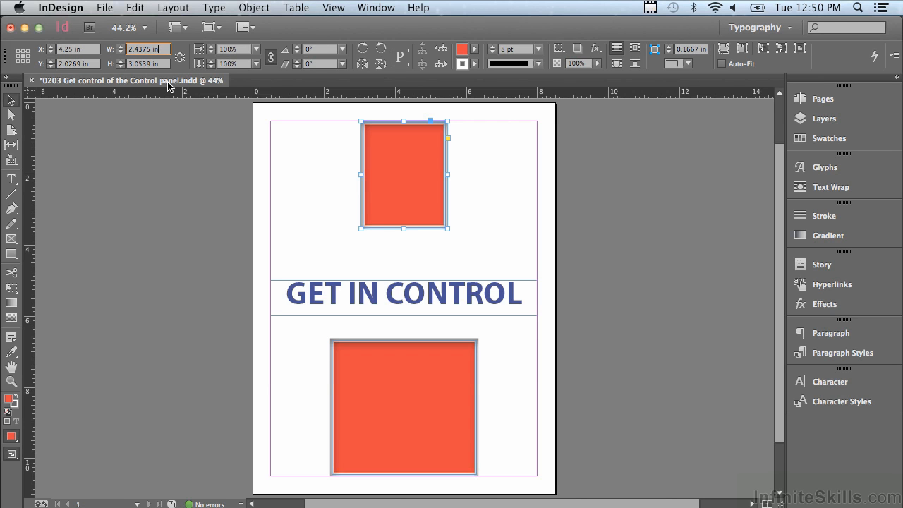
# Increase the upper rectangle's width in small increments to 2.75 in.
pyautogui.doubleClick(150, 49)
pyautogui.press('Up')
pyautogui.press('Up')
pyautogui.press('Up')
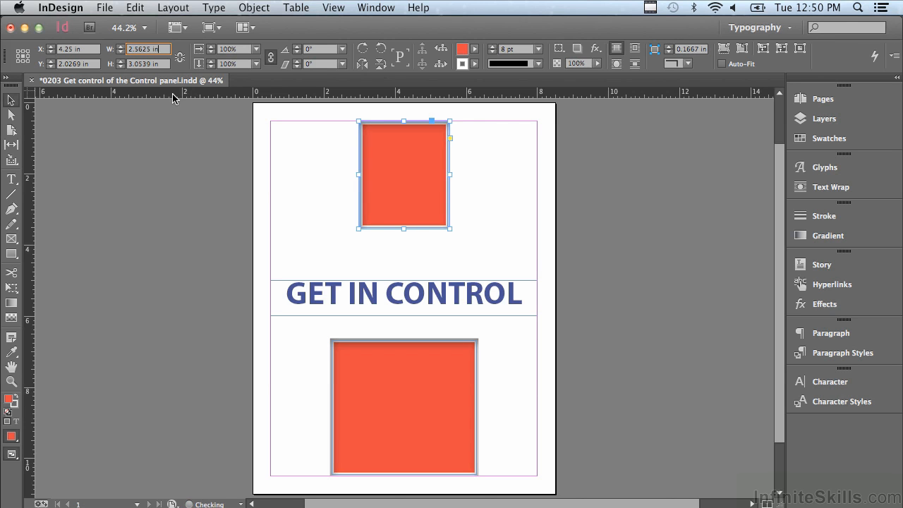
pyautogui.press('Up')
pyautogui.press('Up')
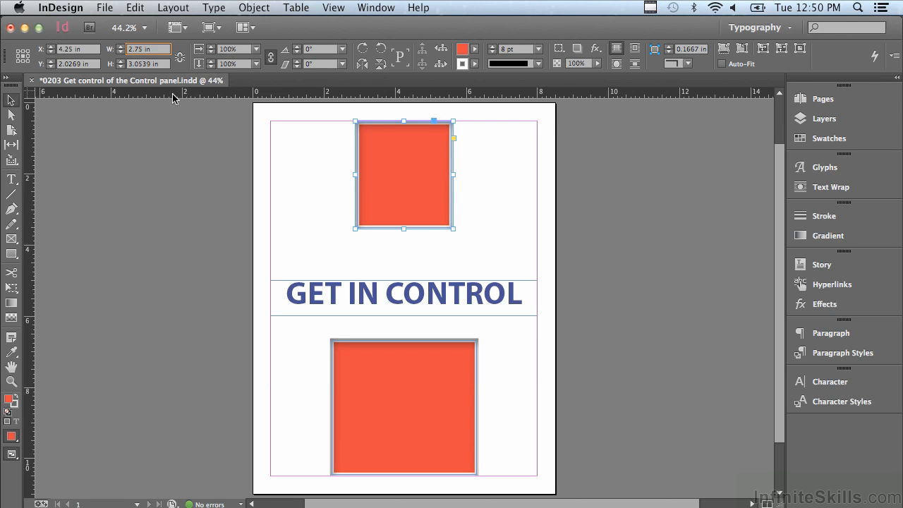
# Decrease the upper rectangle's width in small increments to 2.3125 in.
pyautogui.press('Down')
pyautogui.press('Down')
pyautogui.press('Down')
pyautogui.press('Down')
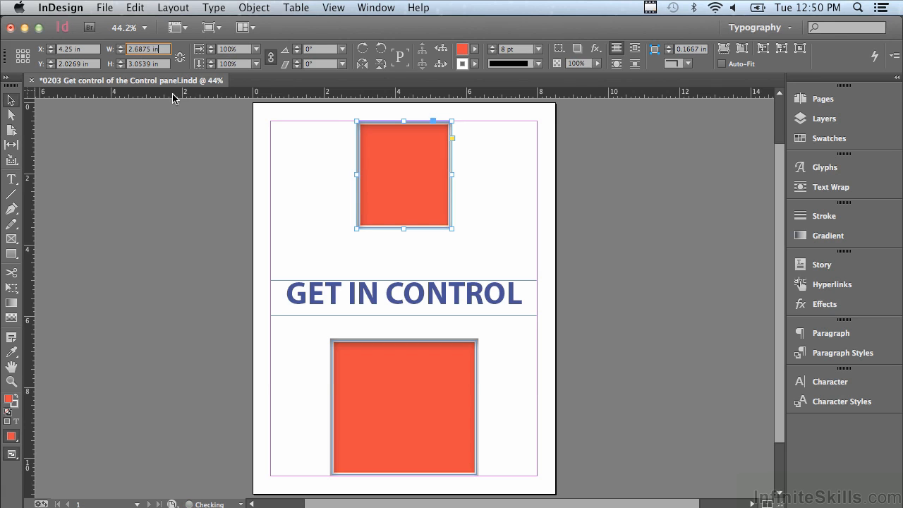
pyautogui.press('Down')
pyautogui.press('Down')
pyautogui.press('Down')
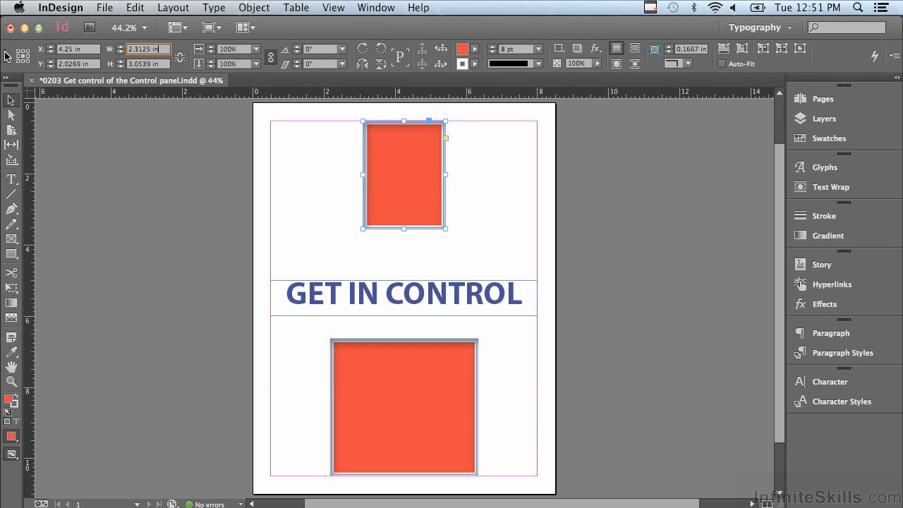
# Set the upper rectangle's reference point to its top centre.
pyautogui.click(23, 52)
pyautogui.click(23, 60)
pyautogui.click(24, 52)
# Adjust the upper rectangle's width in increments to 2.4375 in, and add 2.374 in to it with a calculation.
pyautogui.click(120, 53)
pyautogui.click(121, 52)
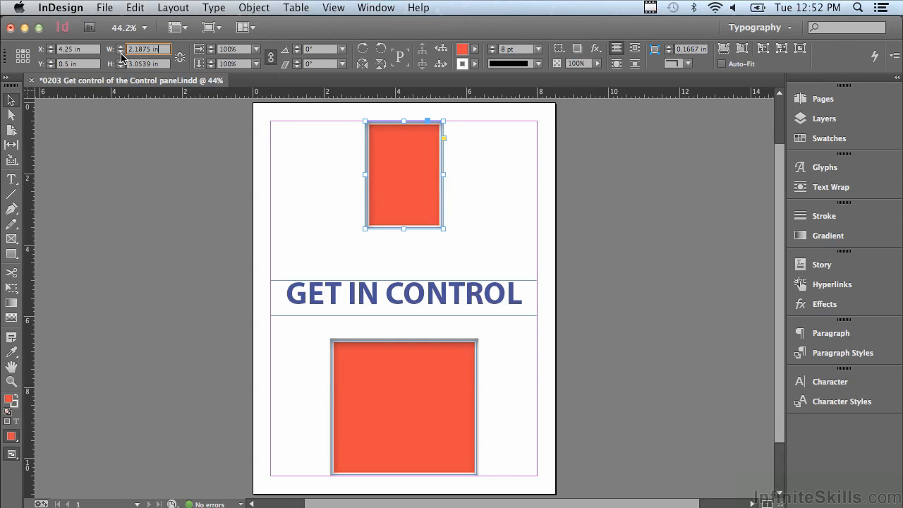
pyautogui.click(121, 47)
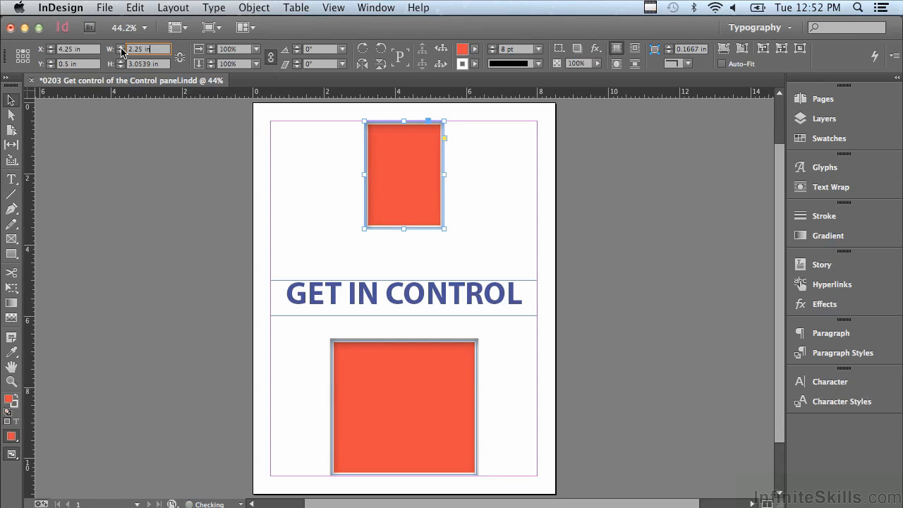
pyautogui.click(121, 47)
pyautogui.click(120, 47)
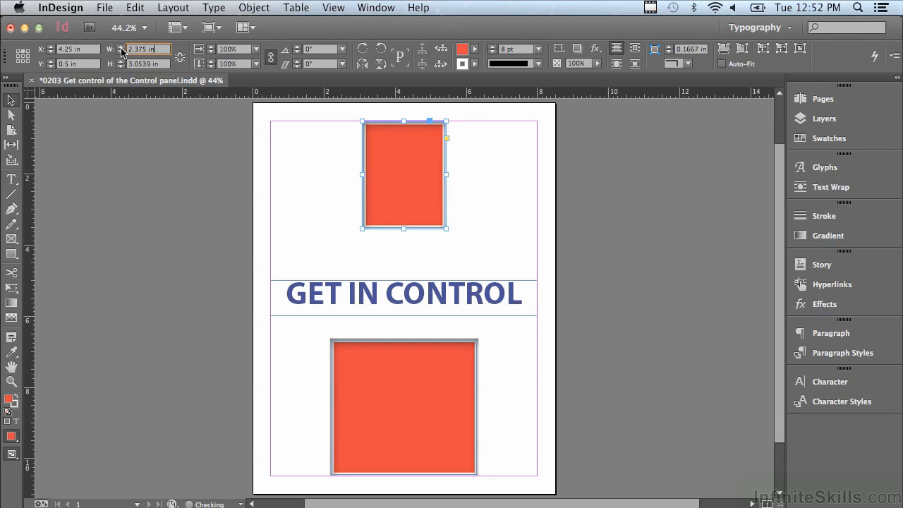
pyautogui.click(121, 47)
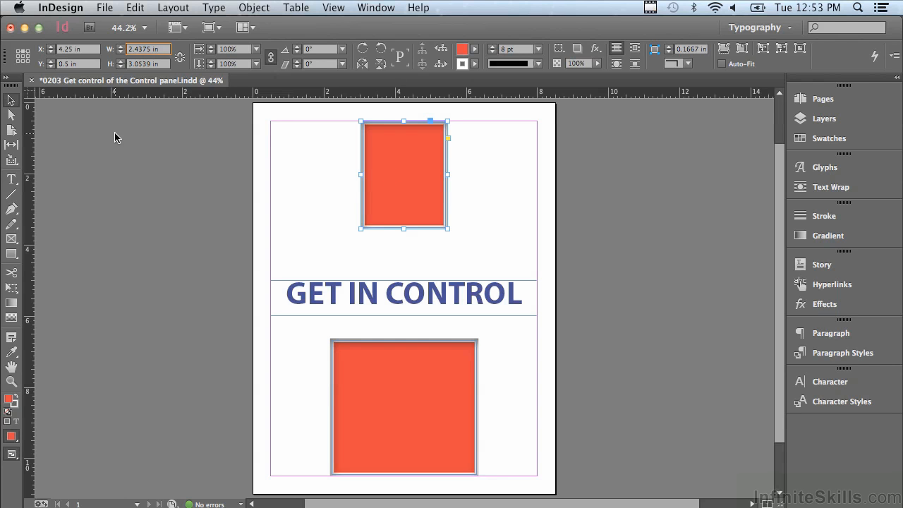
pyautogui.write('+2.374')
pyautogui.press('Return')
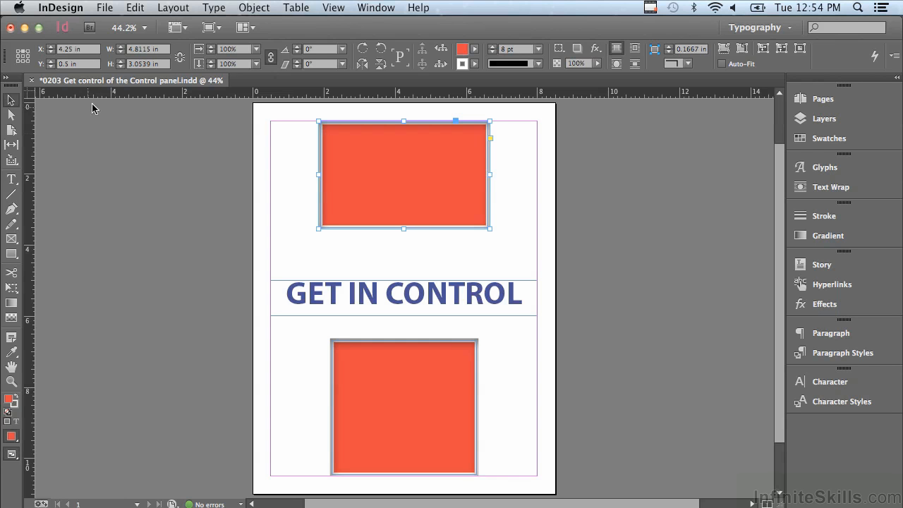
# Multiply the upper rectangle's width by 2, and divide it by 2 again with a calculation.
pyautogui.click(162, 50)
pyautogui.write('"')
pyautogui.write('2')
pyautogui.press('Return')
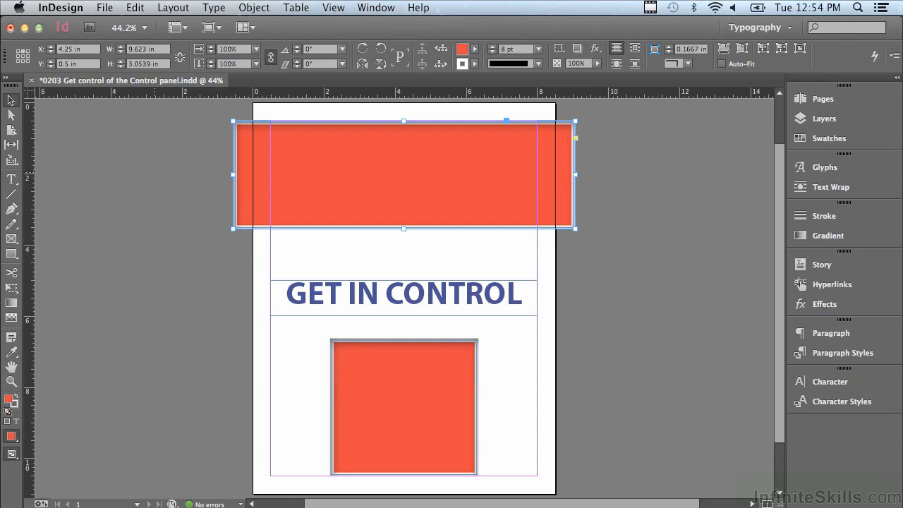
pyautogui.click(161, 54)
pyautogui.write('/2')
pyautogui.press('Return')
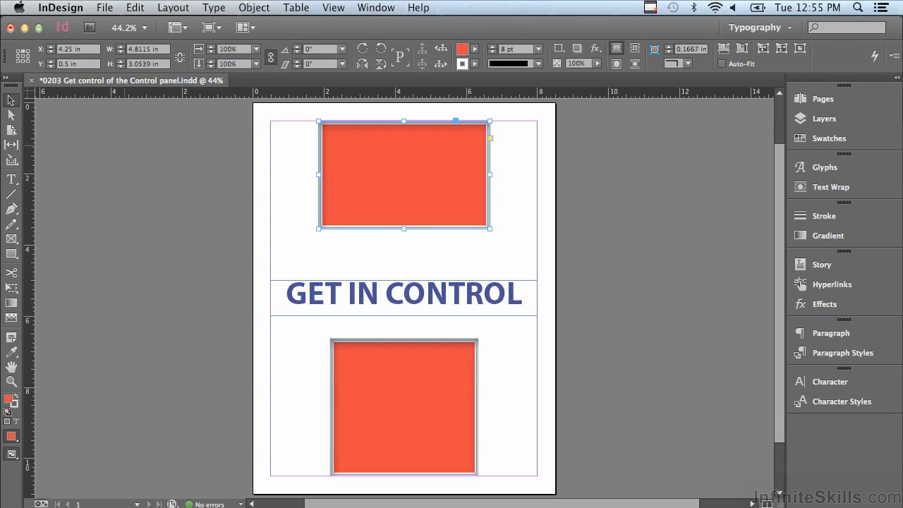
# Shift the lower red rectangle horizontally by adding 24pt to its X position.
pyautogui.click(349, 388)
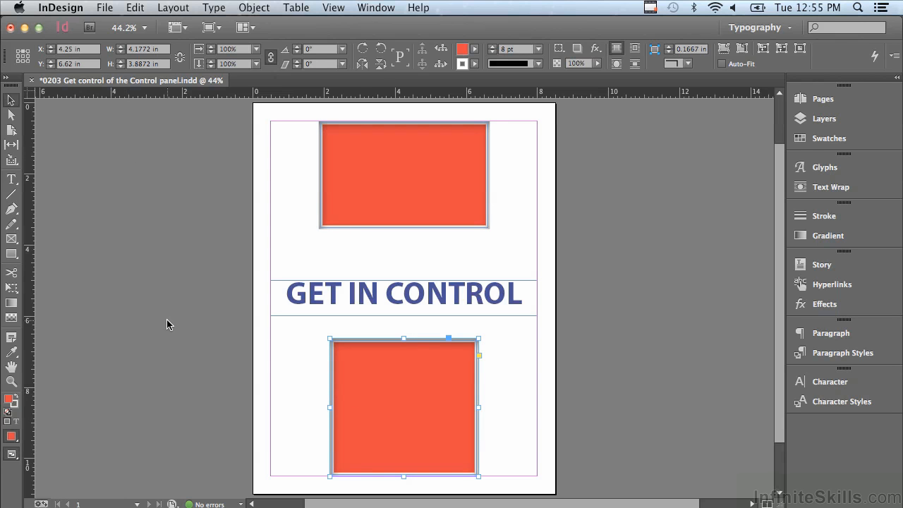
pyautogui.click(161, 49)
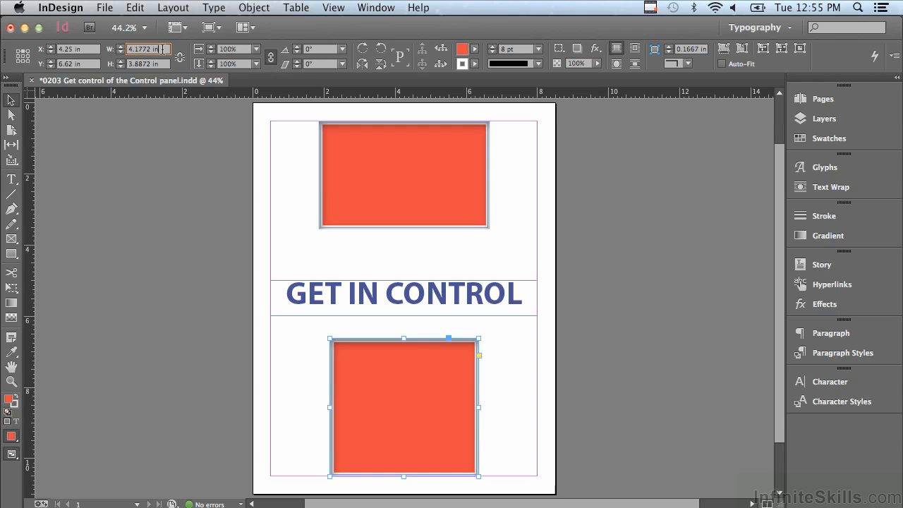
pyautogui.click(83, 51)
pyautogui.write('+24pt')
pyautogui.press('Return')
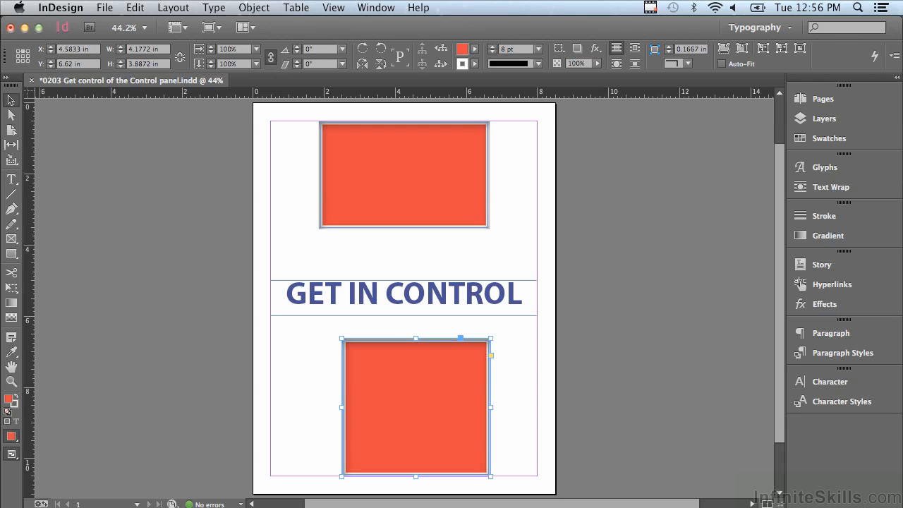
# Recalculate the upper rectangle's width as half its current value plus 1.5 inches.
pyautogui.click(318, 169)
pyautogui.click(159, 48)
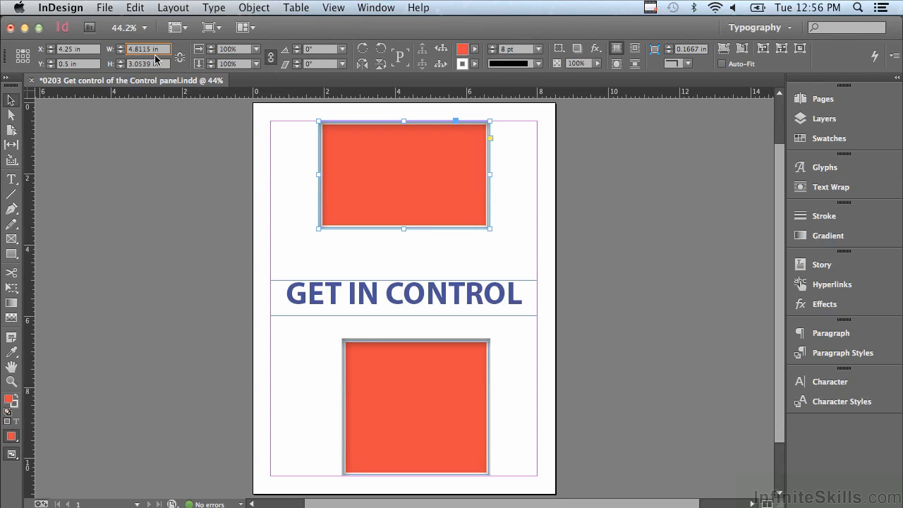
pyautogui.write('/2 +1.5"')
pyautogui.press('Return')
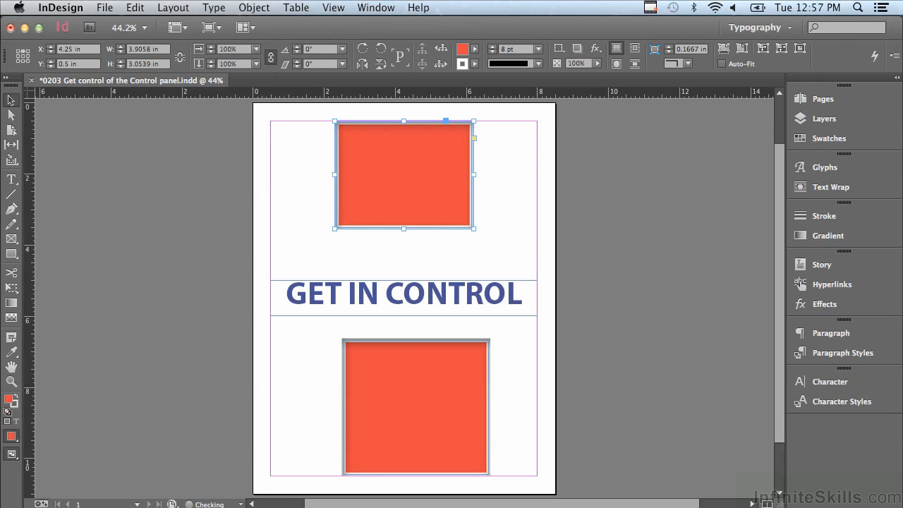